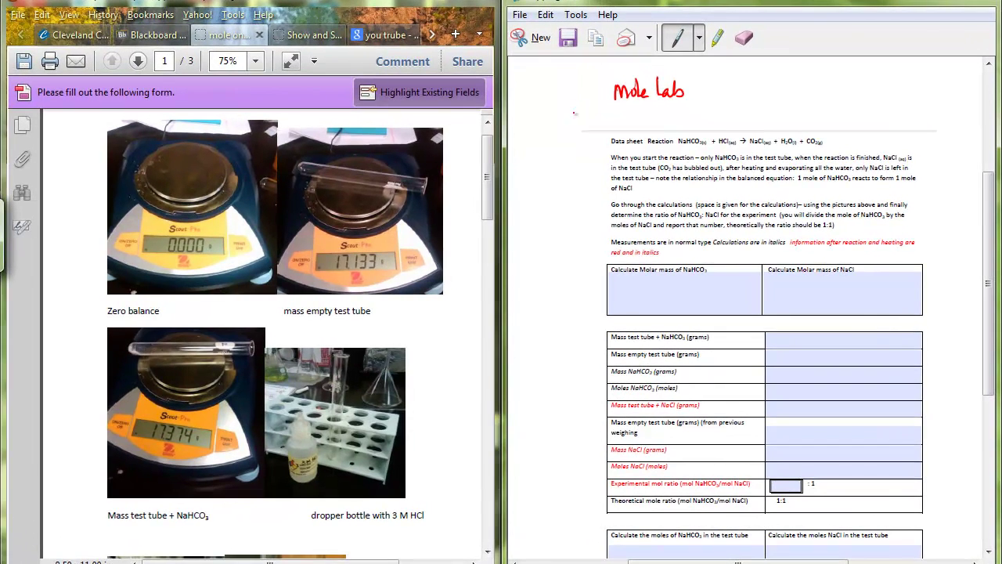
- Handwrite 'NaHCO3 + HCl →' in red under the heading, with a curved arrow from the heading to NaHCO3
mouse_move(572, 115)
left_mouse_down()
mouse_move(572, 136)
mouse_move(586, 108)
mouse_move(595, 127)
mouse_move(606, 120)
left_mouse_up()
left_click_drag(612, 113, 613, 129)
mouse_move(623, 117)
left_mouse_down()
mouse_move(620, 128)
mouse_move(656, 128)
left_mouse_up()
left_click_drag(651, 121, 700, 125)
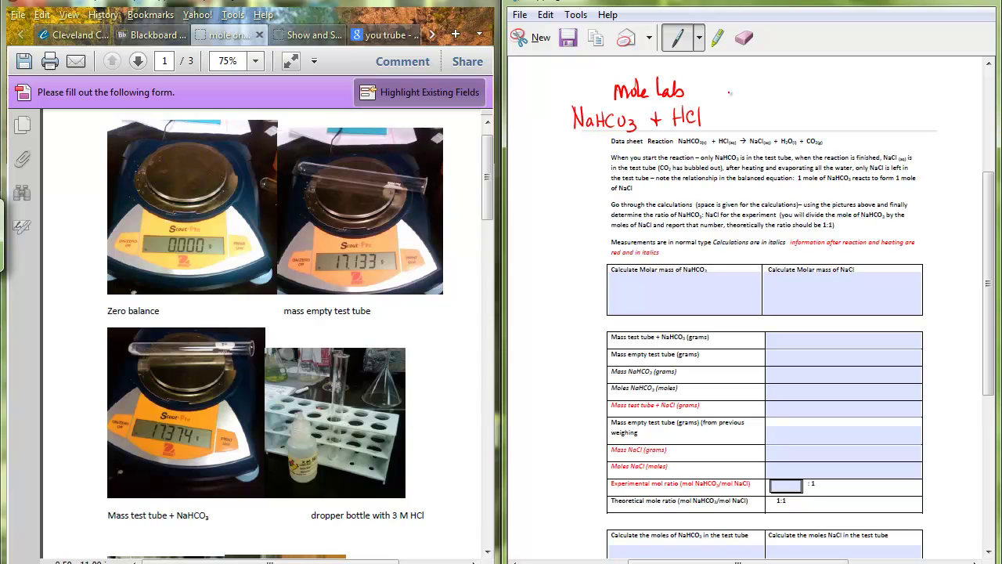
mouse_move(717, 117)
left_mouse_down()
mouse_move(750, 117)
mouse_move(739, 123)
left_mouse_up()
mouse_move(673, 114)
left_mouse_down()
mouse_move(679, 107)
mouse_move(645, 67)
mouse_move(588, 106)
mouse_move(599, 103)
left_mouse_up()
left_click_drag(669, 98, 689, 103)
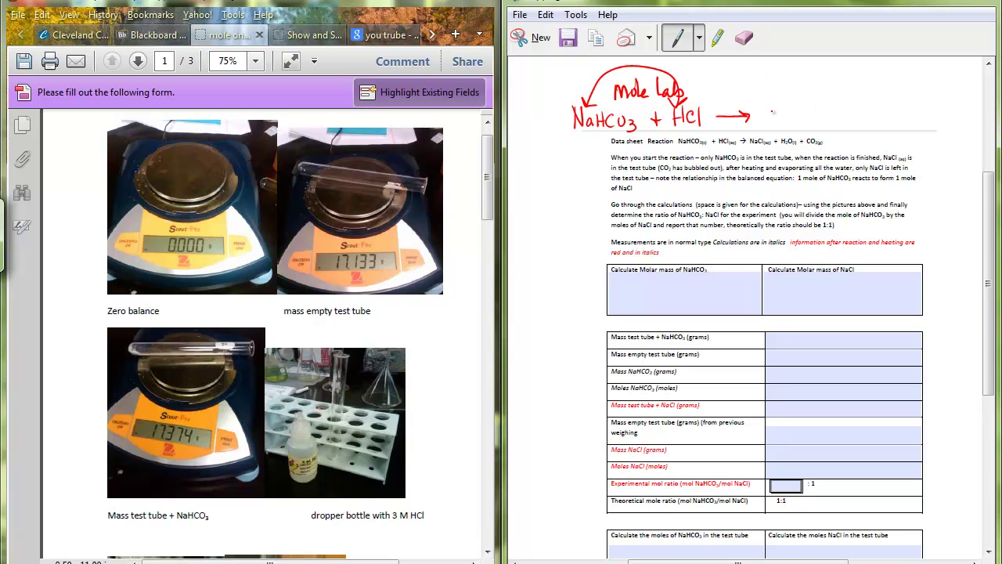
- Continue the red equation with 'H2CO3 + NaCl' and draw an up arrow above H2CO3
mouse_move(768, 108)
left_mouse_down()
mouse_move(768, 123)
mouse_move(797, 123)
mouse_move(806, 109)
mouse_move(814, 123)
mouse_move(836, 122)
left_mouse_up()
mouse_move(830, 115)
left_mouse_down()
mouse_move(863, 108)
mouse_move(874, 117)
left_mouse_up()
mouse_move(883, 109)
left_mouse_down()
mouse_move(879, 118)
mouse_move(888, 119)
left_mouse_up()
left_click_drag(788, 107, 788, 90)
mouse_move(780, 97)
left_mouse_down()
mouse_move(788, 86)
mouse_move(796, 94)
left_mouse_up()
- Write 'H2O + CO2' above H2CO3, underline HCl, and mark NaCl as (aq)
mouse_move(748, 67)
left_mouse_down()
mouse_move(747, 82)
mouse_move(753, 75)
left_mouse_up()
mouse_move(754, 66)
left_mouse_down()
mouse_move(754, 82)
mouse_move(767, 80)
left_mouse_up()
left_click_drag(767, 75, 773, 70)
mouse_move(788, 64)
left_mouse_down()
mouse_move(788, 76)
mouse_move(796, 71)
left_mouse_up()
left_click_drag(676, 130, 701, 128)
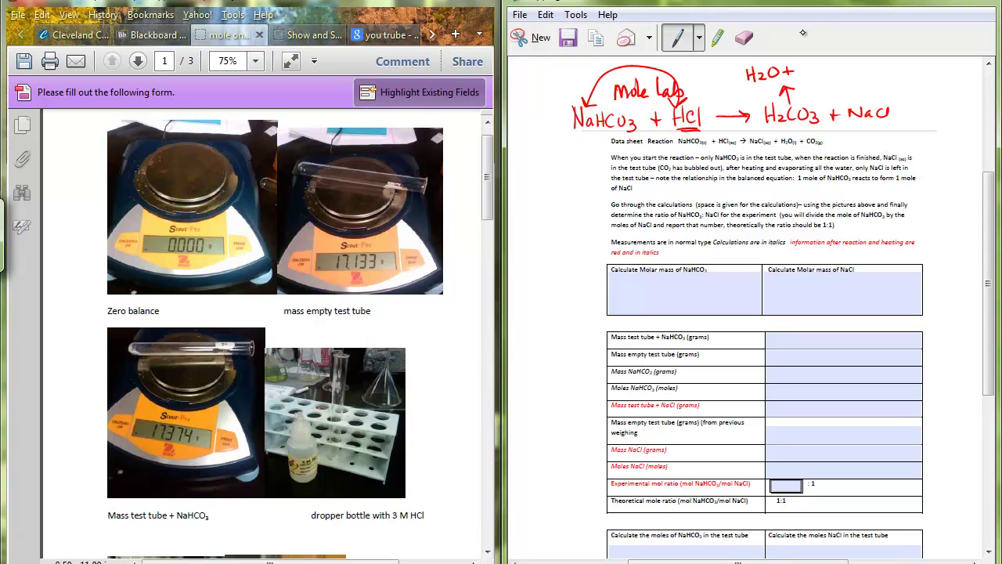
mouse_move(810, 66)
left_mouse_down()
mouse_move(809, 76)
mouse_move(819, 66)
mouse_move(836, 77)
left_mouse_up()
mouse_move(891, 117)
left_mouse_down()
mouse_move(916, 119)
mouse_move(914, 131)
left_mouse_up()
- Box NaHCO3 and NaCl in the equation, then underline H2O and circle CO2
mouse_move(567, 103)
left_mouse_down()
mouse_move(614, 138)
mouse_move(620, 117)
mouse_move(619, 96)
mouse_move(557, 104)
left_mouse_up()
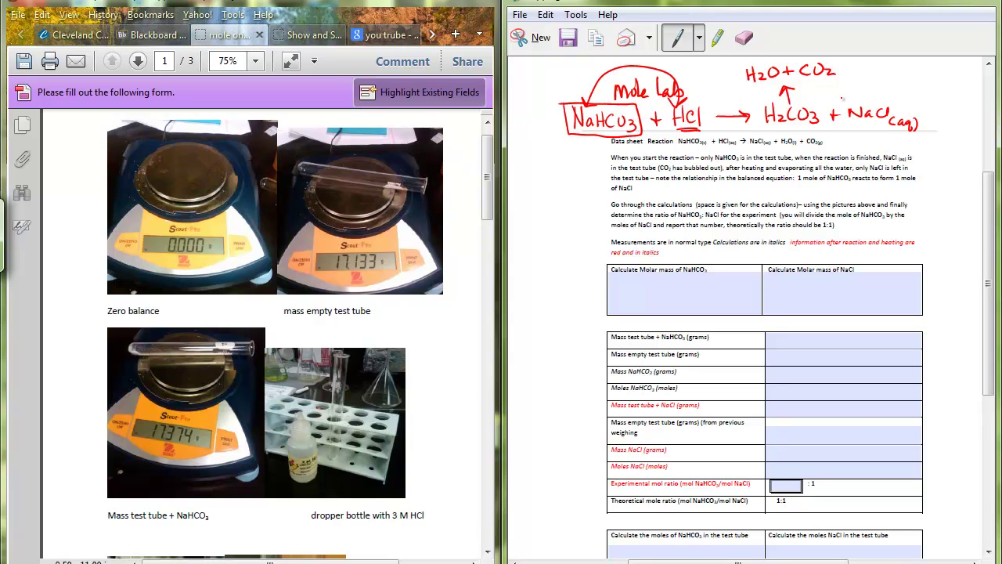
mouse_move(843, 99)
left_mouse_down()
mouse_move(851, 123)
mouse_move(883, 123)
mouse_move(893, 123)
mouse_move(893, 99)
mouse_move(894, 125)
left_mouse_up()
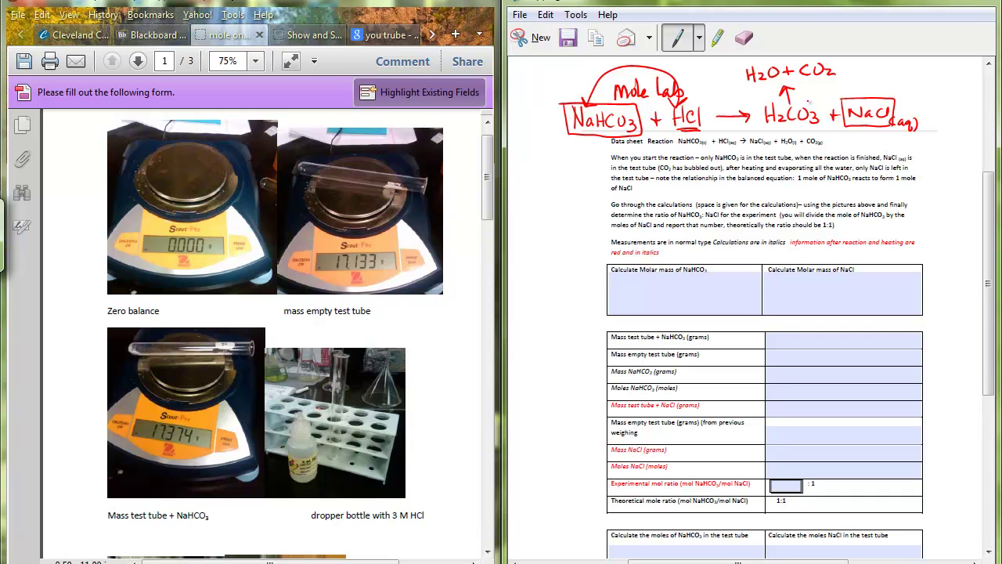
left_click_drag(748, 81, 780, 83)
mouse_move(816, 83)
left_mouse_down()
mouse_move(822, 51)
mouse_move(837, 75)
mouse_move(877, 63)
mouse_move(883, 77)
left_mouse_up()
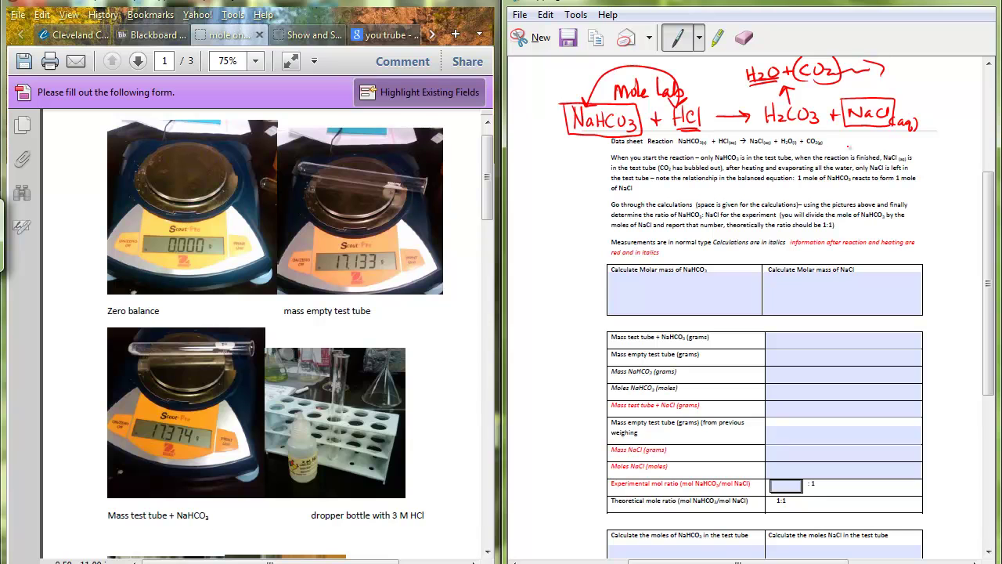
- Draw a red arrow at the printed reaction, mark under NaHCO3 and NaCl, and circle both in the molar mass cells
mouse_move(866, 141)
left_mouse_down()
mouse_move(830, 141)
mouse_move(842, 149)
left_mouse_up()
left_click_drag(587, 141, 586, 159)
left_click_drag(877, 130, 877, 147)
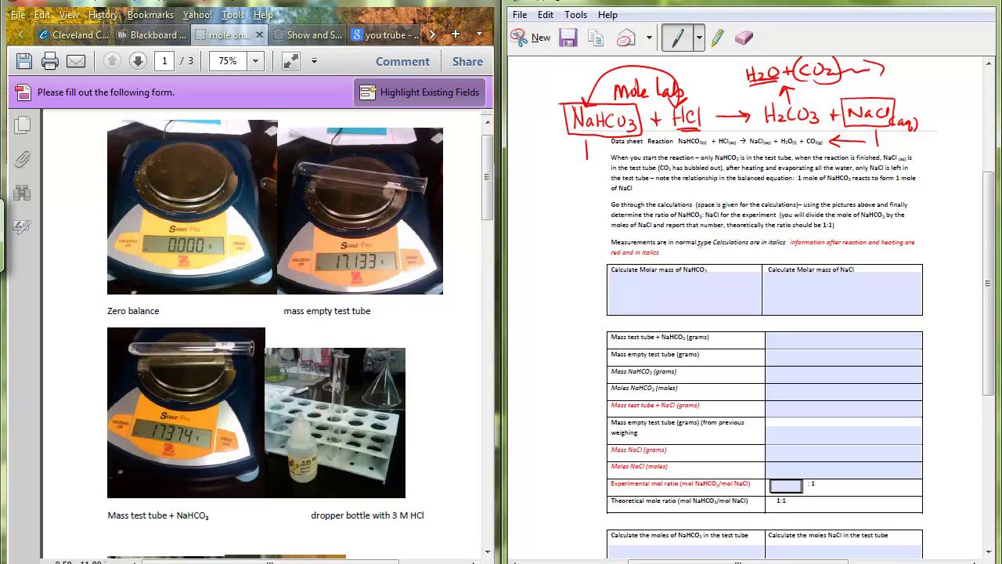
mouse_move(721, 276)
left_mouse_down()
mouse_move(680, 260)
mouse_move(716, 281)
left_mouse_up()
mouse_move(839, 263)
left_mouse_down()
mouse_move(849, 293)
mouse_move(866, 271)
mouse_move(835, 258)
left_mouse_up()
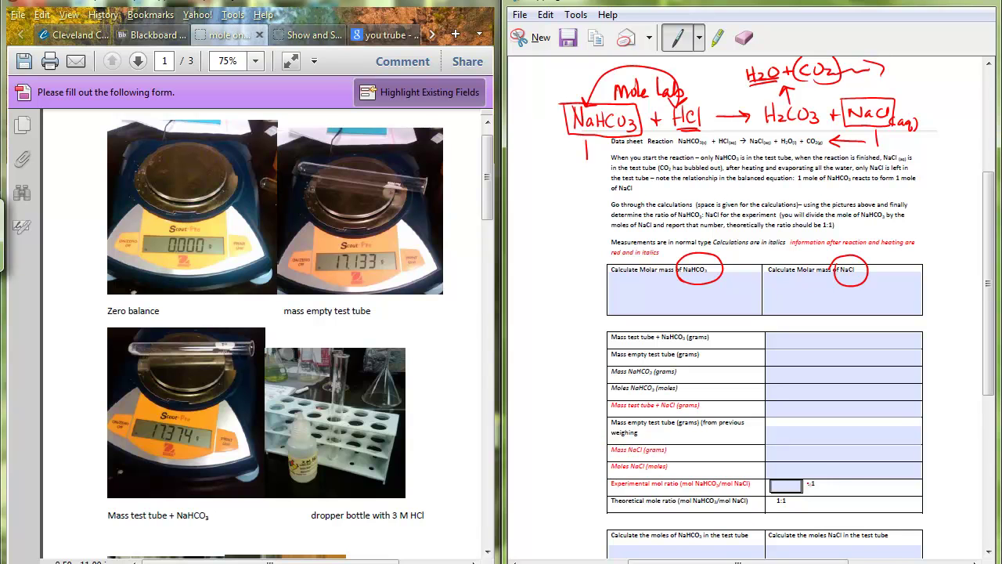
mouse_move(312, 562)
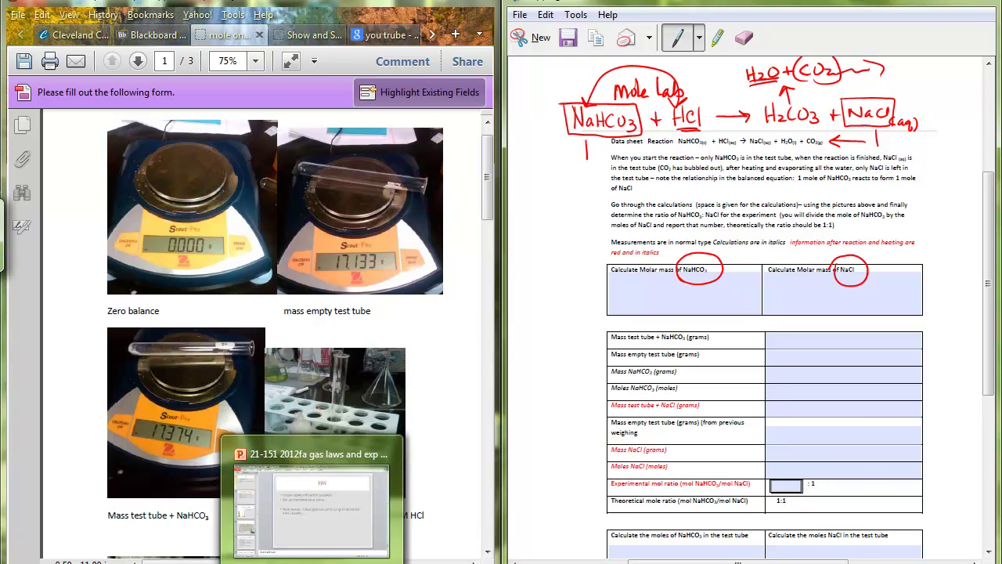
left_click(427, 478)
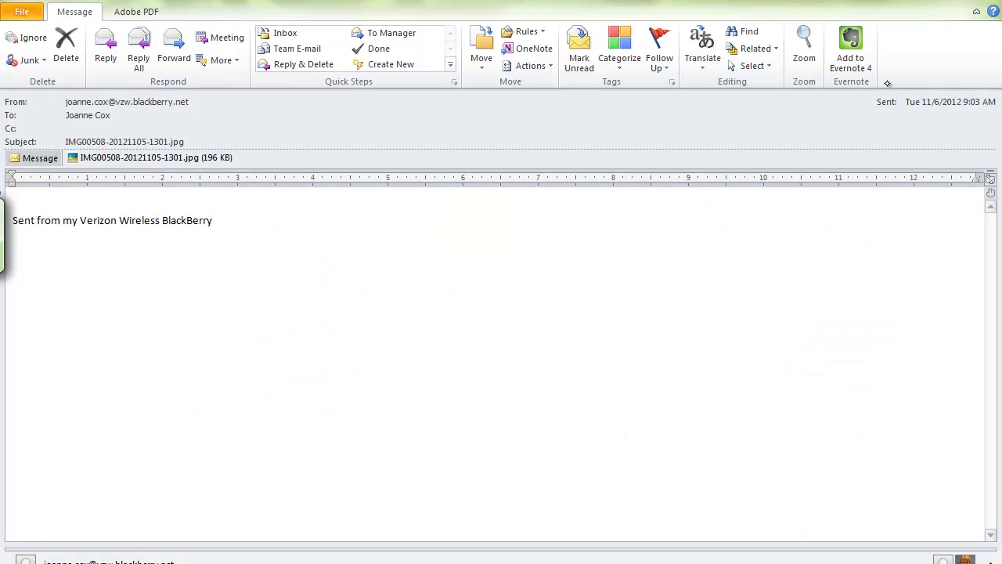
left_click(926, 4)
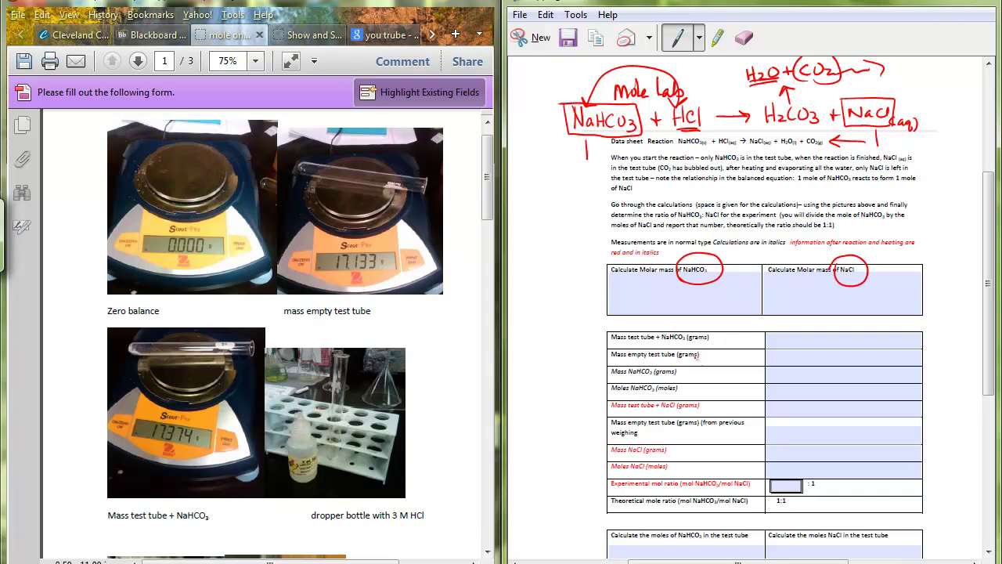
- Tick both mass rows, write a circled .5 and a 3, circle Moles NaHCO3, and add units
left_click_drag(723, 355, 739, 352)
left_click_drag(545, 301, 525, 314)
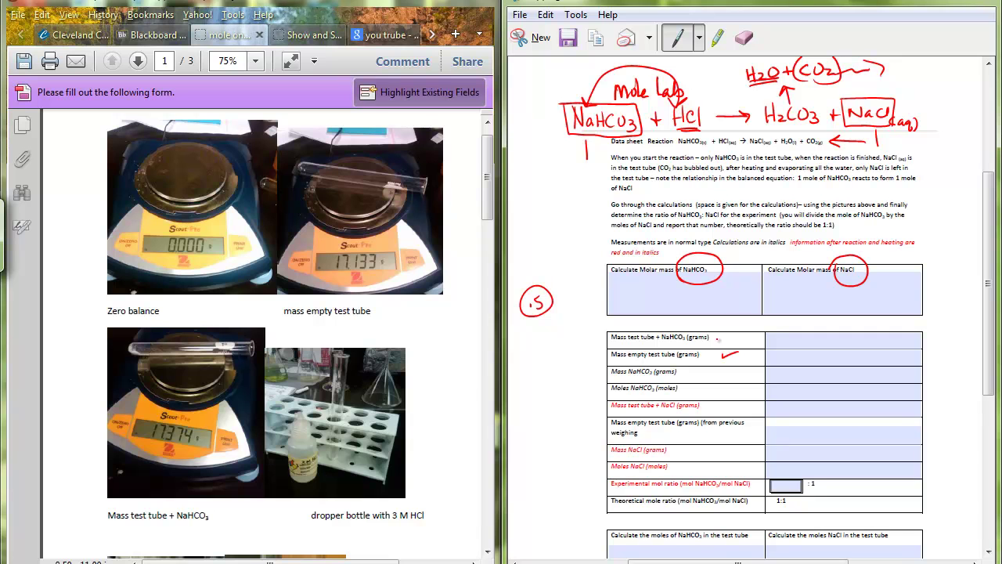
left_click_drag(718, 339, 736, 335)
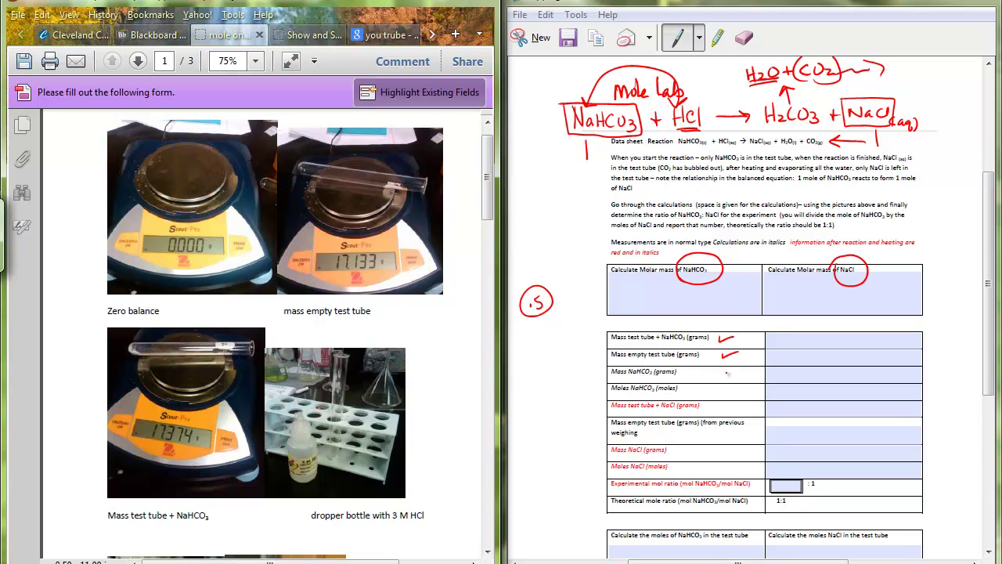
mouse_move(744, 339)
left_mouse_down()
mouse_move(751, 351)
mouse_move(728, 372)
left_mouse_up()
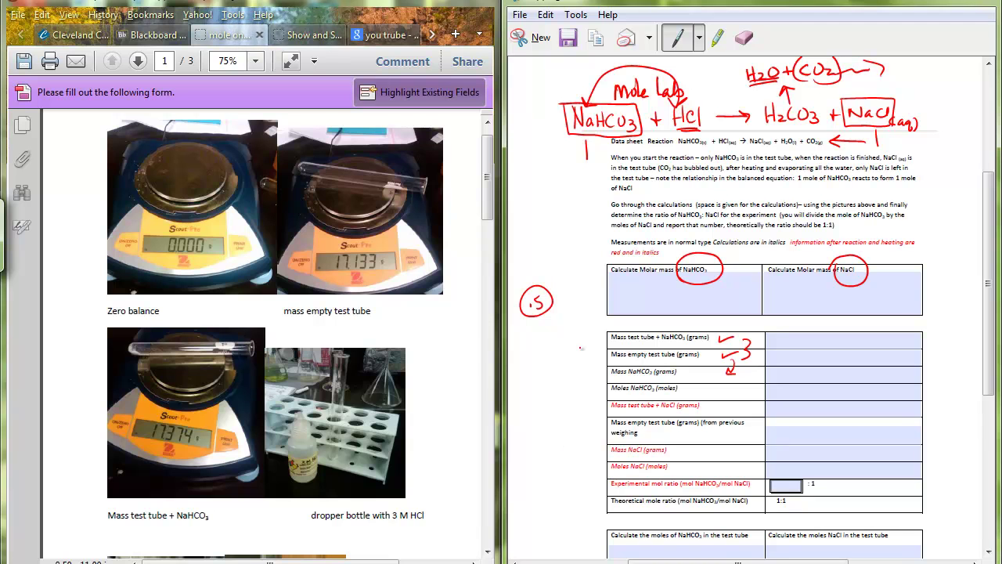
mouse_move(655, 379)
left_mouse_down()
mouse_move(599, 390)
mouse_move(688, 389)
mouse_move(666, 381)
mouse_move(705, 376)
mouse_move(701, 386)
left_mouse_up()
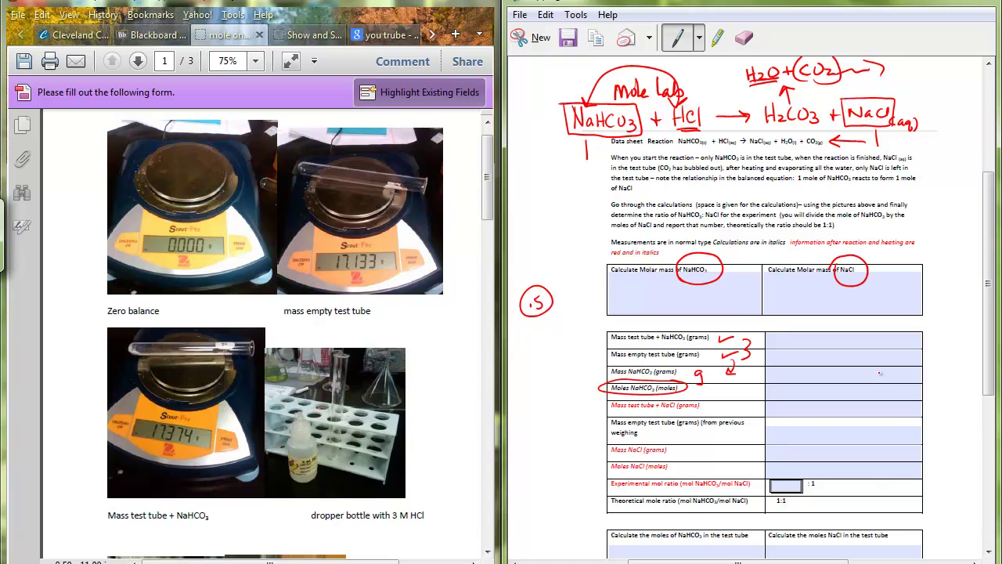
mouse_move(882, 374)
left_mouse_down()
mouse_move(880, 391)
mouse_move(895, 399)
left_mouse_up()
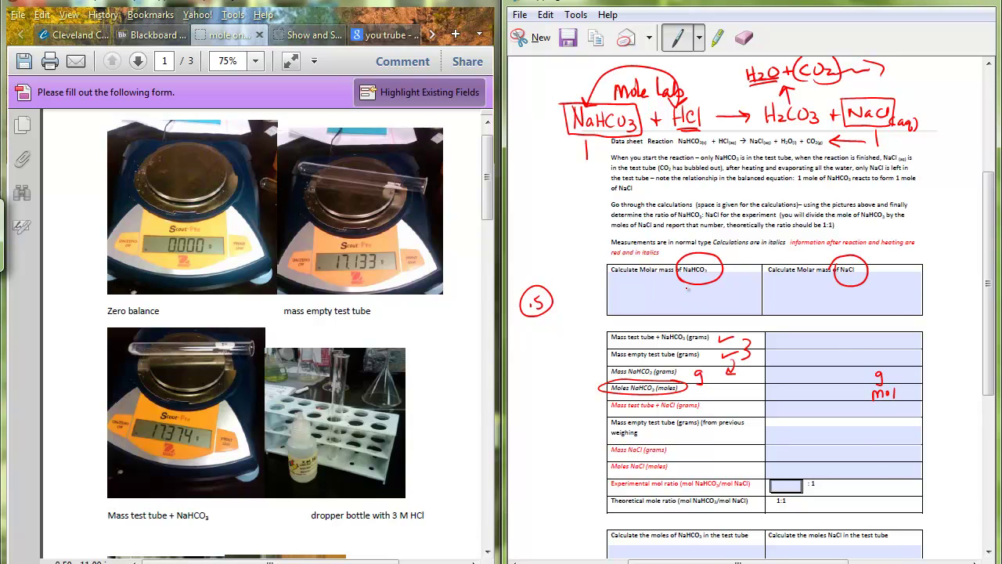
- Write '# g / 1 mole' in the NaHCO3 molar mass cell and draw an arrow to the circled moles label
mouse_move(690, 287)
left_mouse_down()
mouse_move(686, 303)
mouse_move(657, 299)
left_mouse_up()
mouse_move(664, 277)
left_mouse_down()
mouse_move(663, 298)
mouse_move(668, 285)
left_mouse_up()
left_click_drag(650, 296, 717, 295)
mouse_move(696, 307)
left_mouse_down()
mouse_move(697, 317)
mouse_move(723, 307)
left_mouse_up()
mouse_move(723, 312)
left_mouse_down()
mouse_move(730, 298)
mouse_move(741, 312)
left_mouse_up()
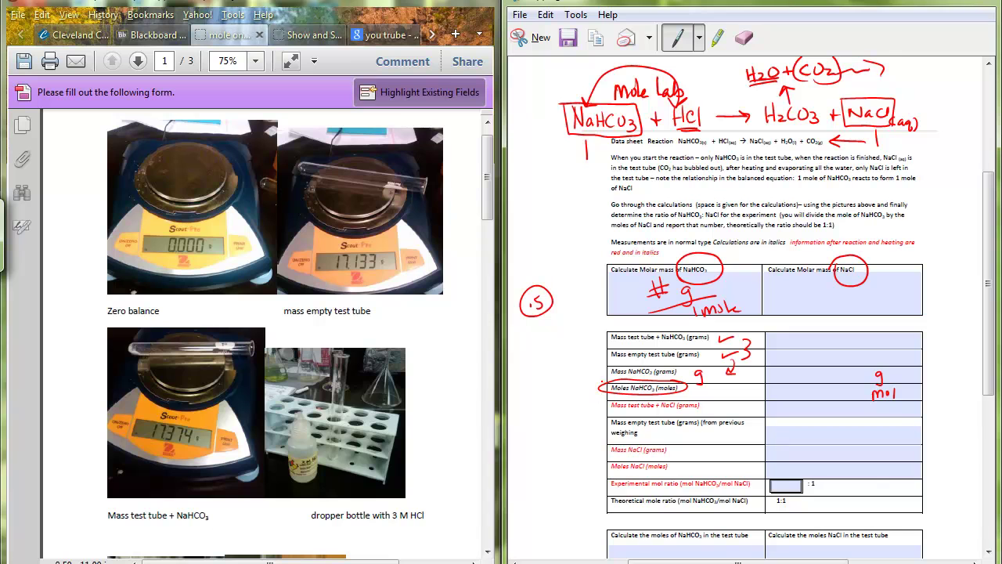
left_click_drag(601, 380, 587, 402)
left_click_drag(587, 403, 602, 403)
left_click_drag(610, 390, 595, 399)
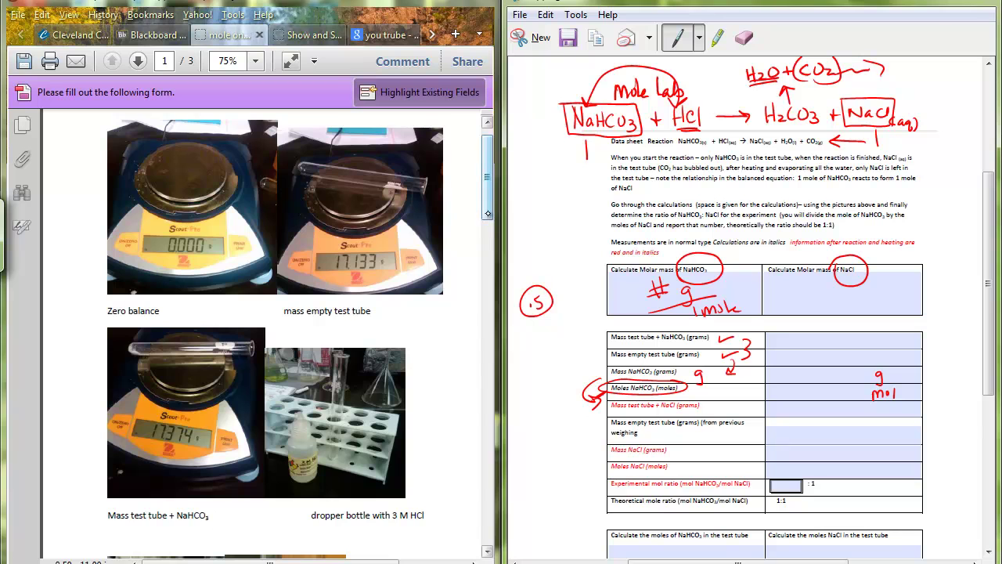
- Scroll the lab PDF in Firefox to page 2 and circle NaCl in the handwritten equation
scroll(487, 216, "down", 3)
scroll(485, 258, "down", 4)
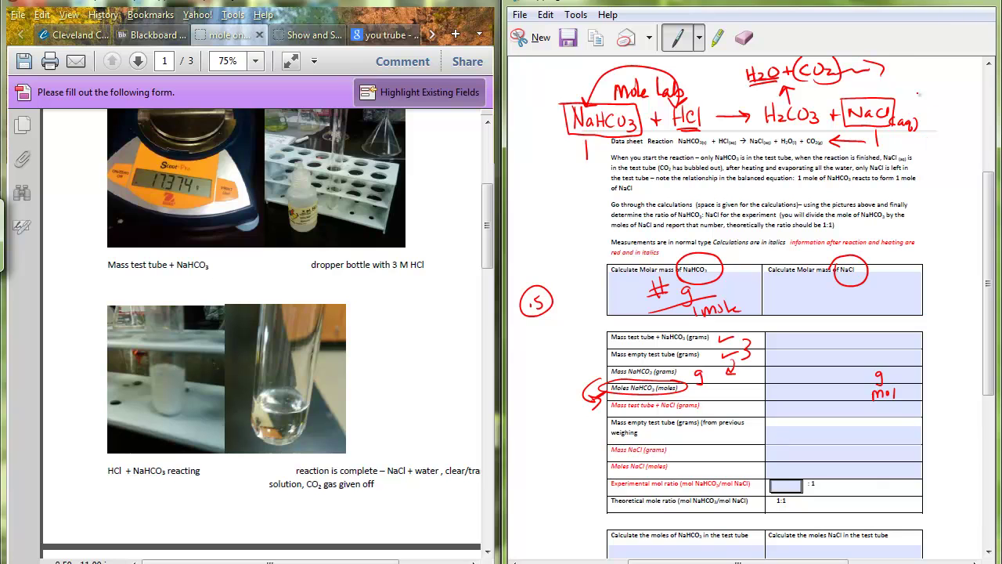
mouse_move(908, 71)
left_mouse_down()
mouse_move(893, 83)
mouse_move(846, 86)
mouse_move(874, 141)
mouse_move(928, 90)
mouse_move(885, 80)
left_mouse_up()
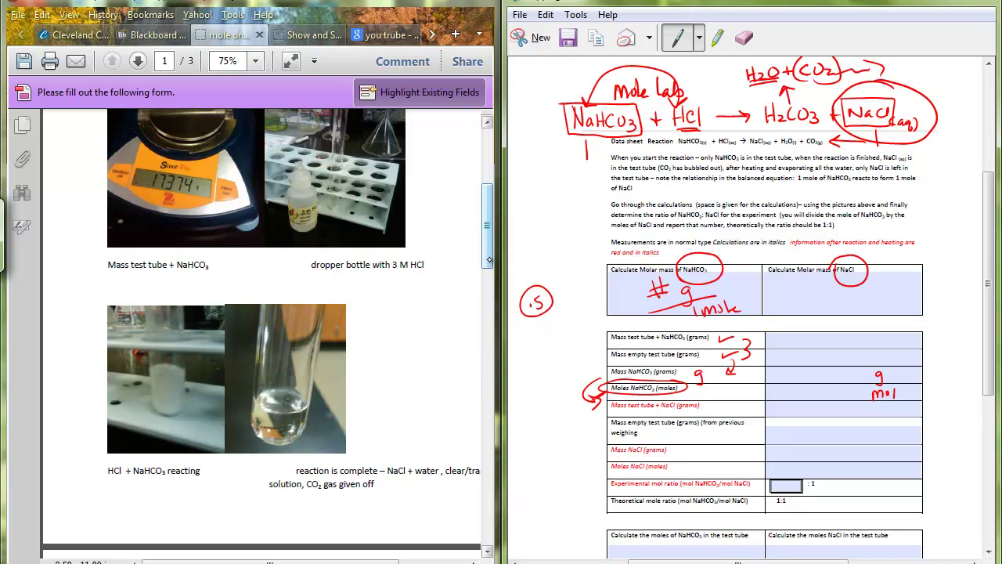
left_click_drag(490, 260, 485, 311)
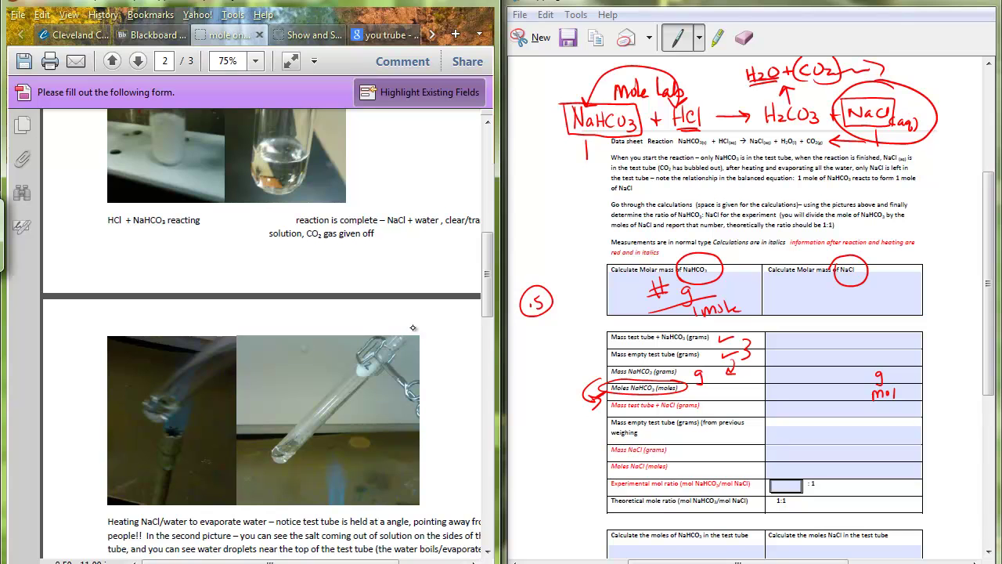
- Scroll the lab PDF down to the 'Testing the tube' and 'mass of test tube + NaCl' photos
scroll(487, 323, "down", 2)
left_click_drag(487, 322, 487, 348)
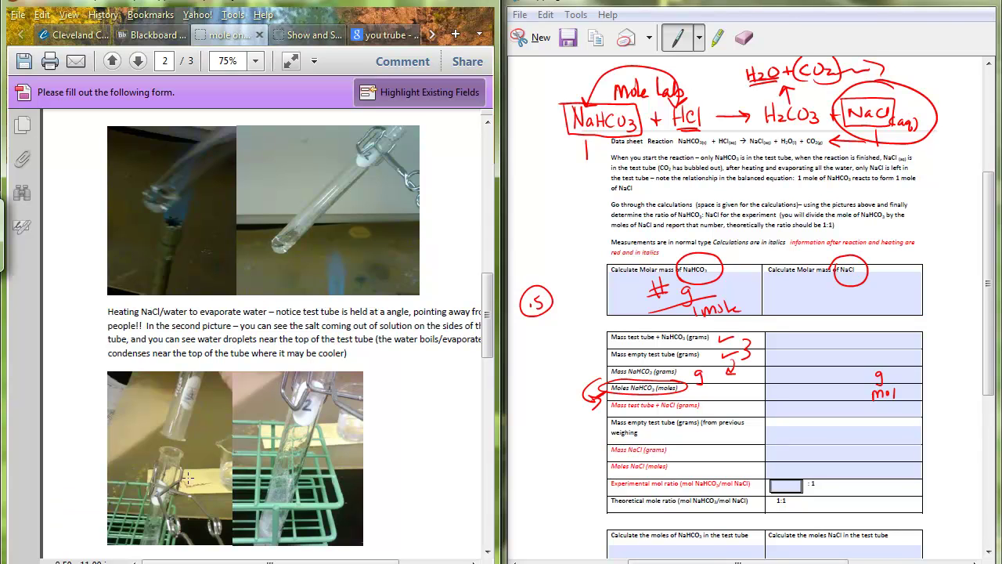
left_click_drag(488, 353, 487, 363)
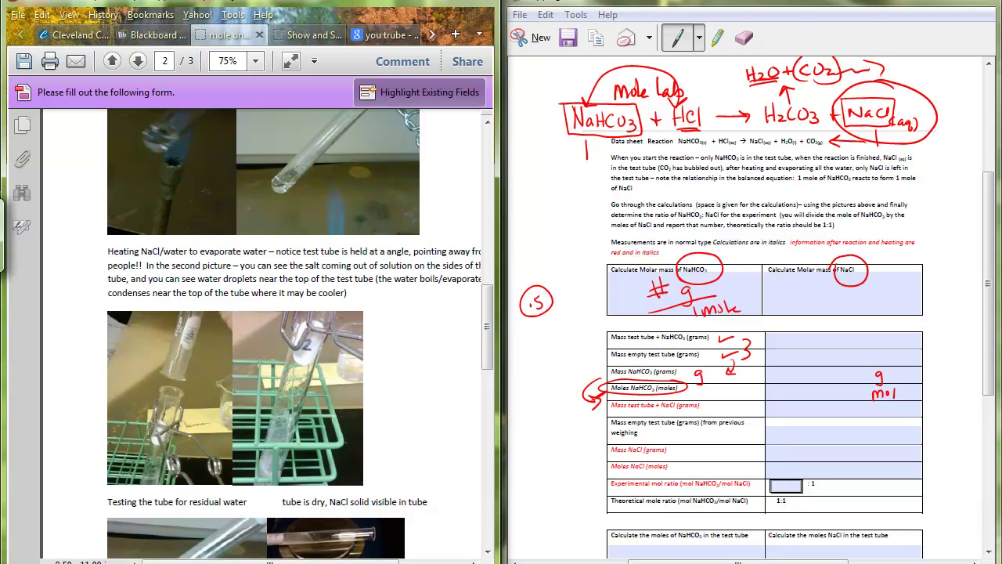
scroll(489, 365, "down", 1)
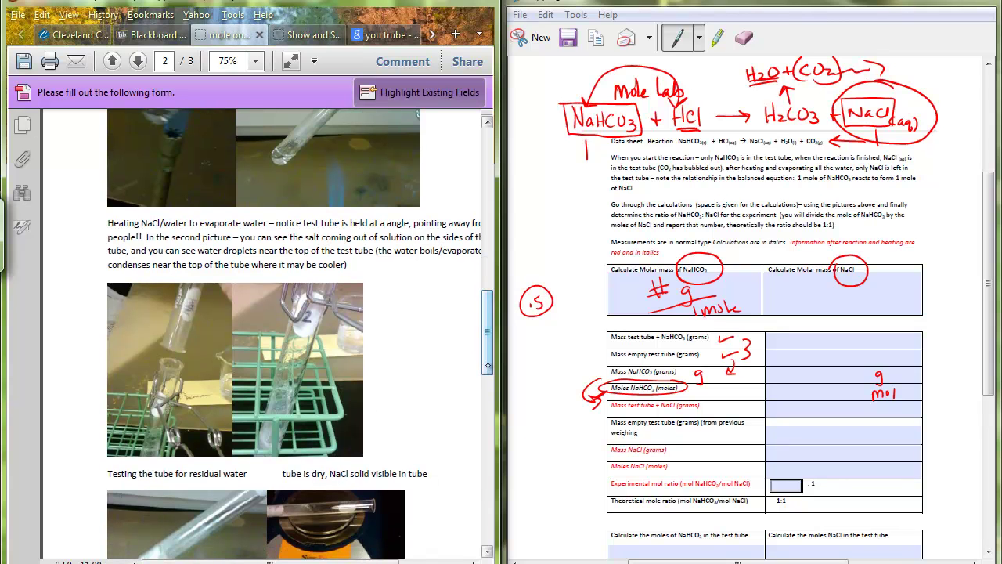
scroll(484, 366, "down", 3)
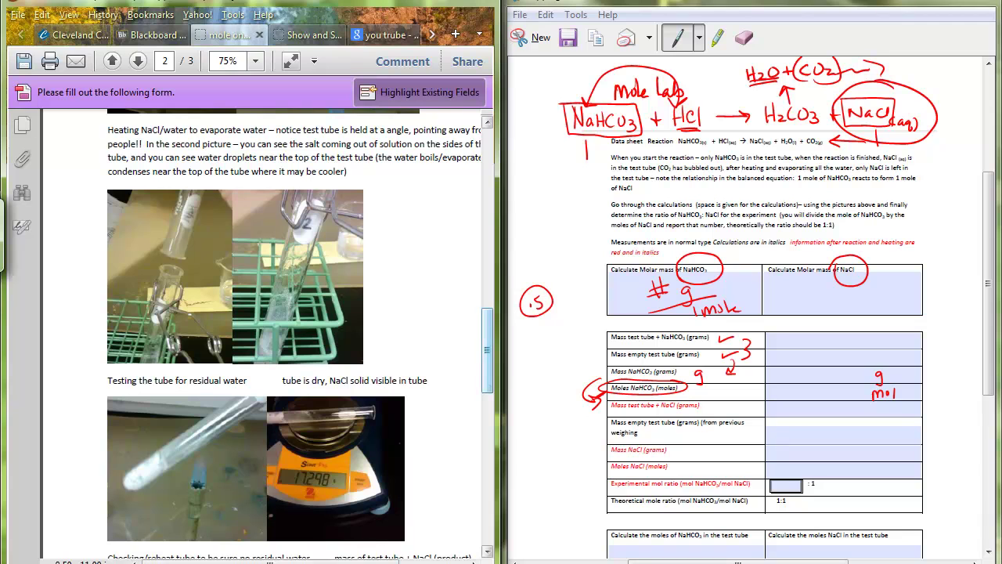
scroll(297, 329, "down", 2)
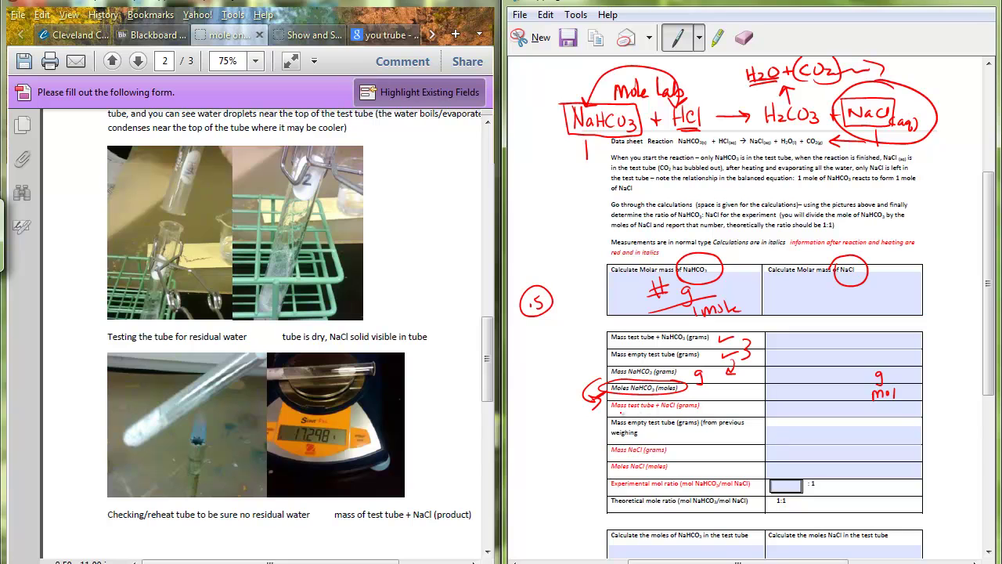
- Underline Mass test tube + NaCl, circle Mass empty test tube, and tick its weighing row
left_click_drag(629, 411, 697, 410)
mouse_move(617, 347)
left_mouse_down()
mouse_move(603, 358)
mouse_move(674, 364)
mouse_move(703, 353)
mouse_move(634, 345)
left_mouse_up()
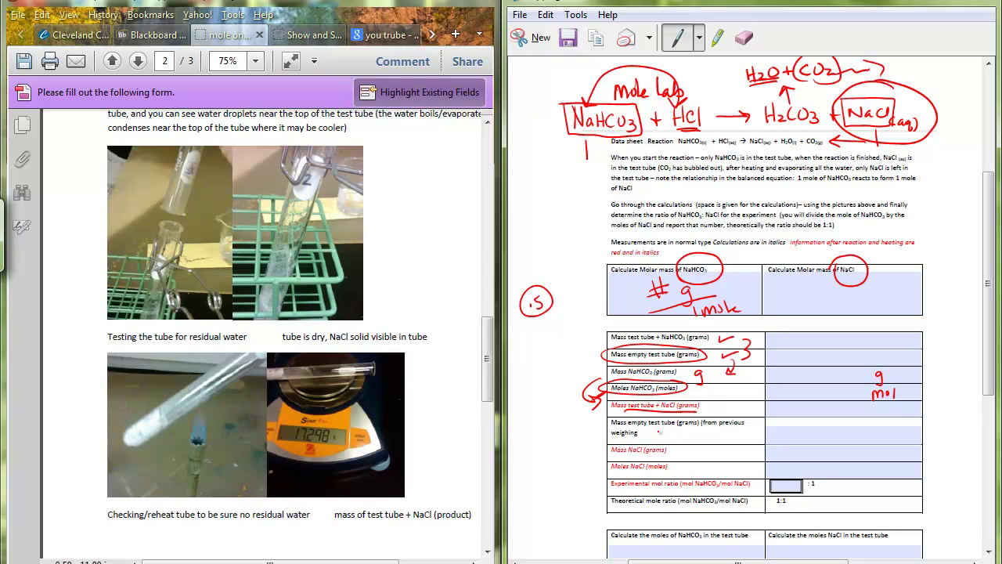
left_click_drag(662, 430, 677, 426)
left_click_drag(629, 357, 649, 354)
- Draw an arrow from Mass NaCl to Moles NaCl and write '# g/mol' in the NaCl molar mass cell
mouse_move(608, 450)
left_mouse_down()
mouse_move(578, 461)
mouse_move(608, 468)
mouse_move(598, 473)
left_mouse_up()
mouse_move(871, 280)
left_mouse_down()
mouse_move(871, 293)
mouse_move(883, 282)
left_mouse_up()
mouse_move(863, 289)
left_mouse_down()
mouse_move(918, 296)
mouse_move(890, 314)
mouse_move(929, 313)
left_mouse_up()
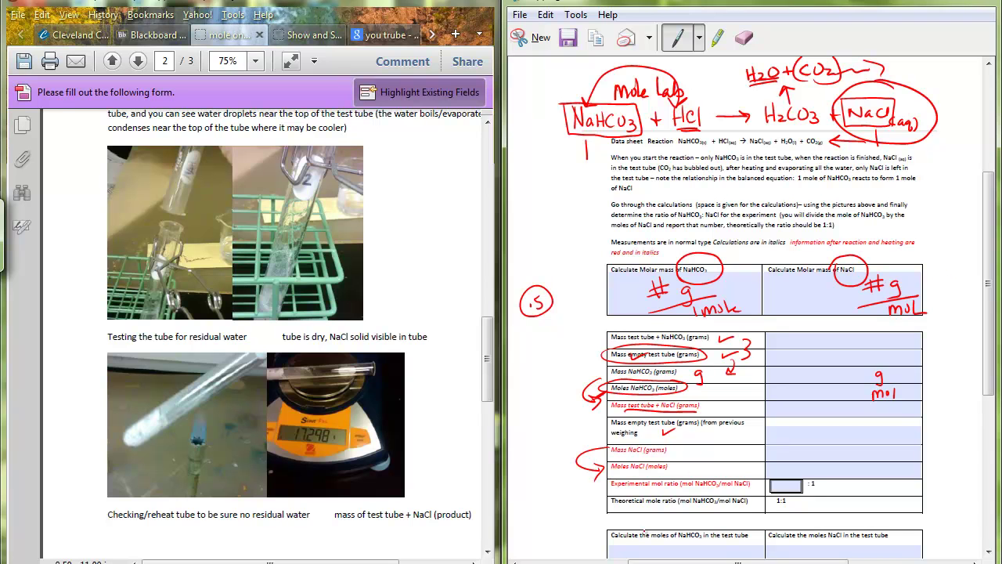
- Draw red arrows at the Moles NaHCO3 and Moles NaCl rows and loop the mol ratio units
scroll(799, 438, "down", 2)
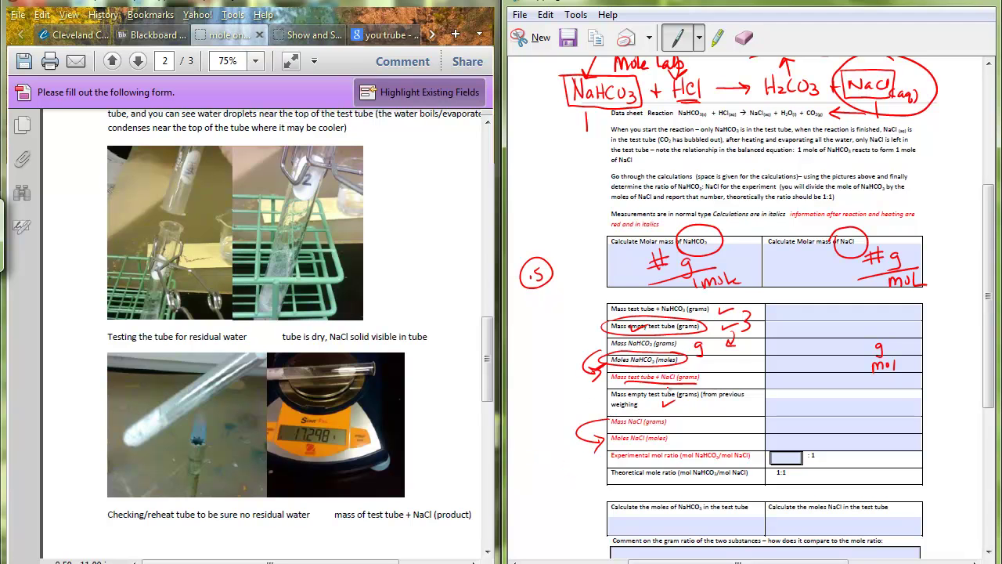
mouse_move(740, 362)
left_mouse_down()
mouse_move(714, 363)
mouse_move(723, 357)
mouse_move(722, 369)
left_mouse_up()
mouse_move(733, 440)
left_mouse_down()
mouse_move(697, 441)
mouse_move(710, 446)
left_mouse_up()
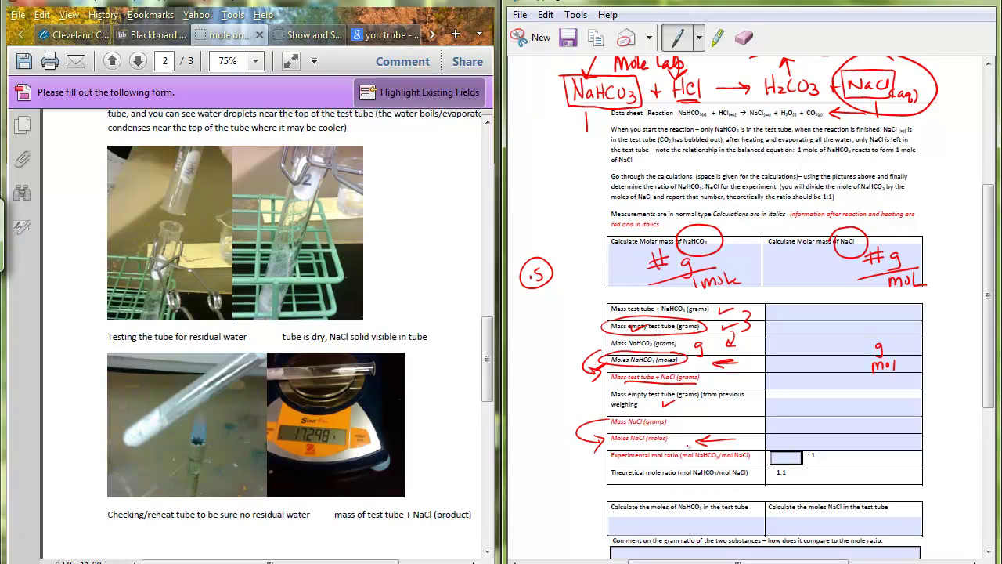
mouse_move(679, 445)
left_mouse_down()
mouse_move(758, 462)
mouse_move(756, 444)
mouse_move(715, 444)
mouse_move(781, 453)
left_mouse_up()
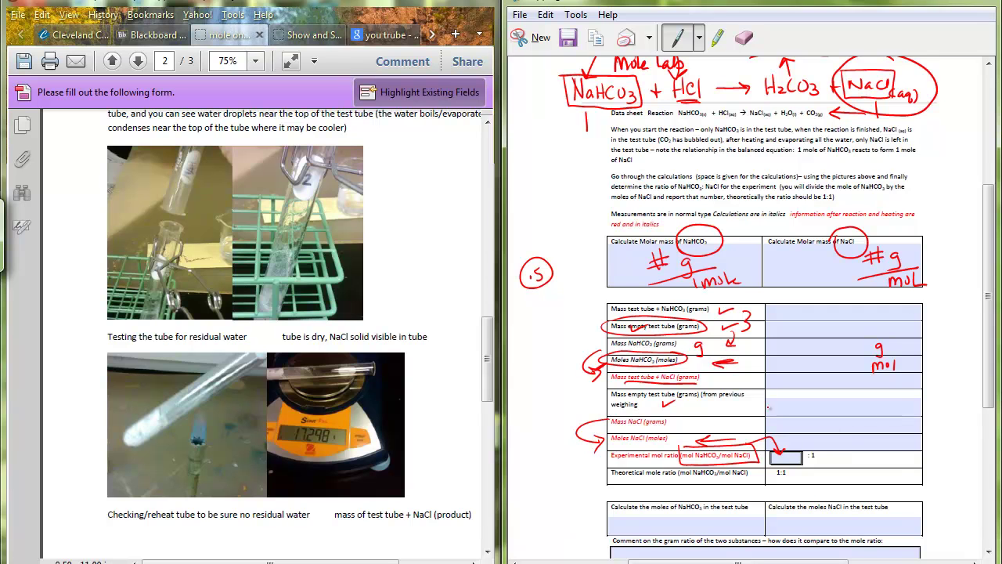
mouse_move(932, 364)
left_mouse_down()
mouse_move(901, 364)
mouse_move(910, 372)
left_mouse_up()
mouse_move(932, 442)
left_mouse_down()
mouse_move(908, 443)
mouse_move(916, 449)
left_mouse_up()
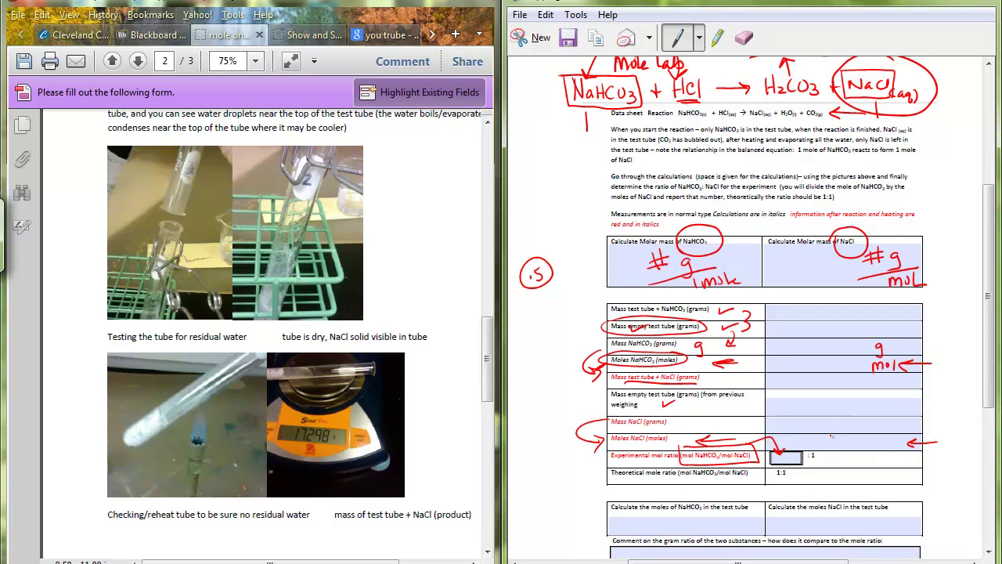
- Write the '3sig .00##' precision reminder beside the Moles NaCl row
mouse_move(830, 436)
left_mouse_down()
mouse_move(829, 445)
mouse_move(862, 443)
mouse_move(857, 453)
left_mouse_up()
left_click(878, 431)
mouse_move(888, 423)
left_mouse_down()
mouse_move(912, 436)
mouse_move(925, 429)
left_mouse_up()
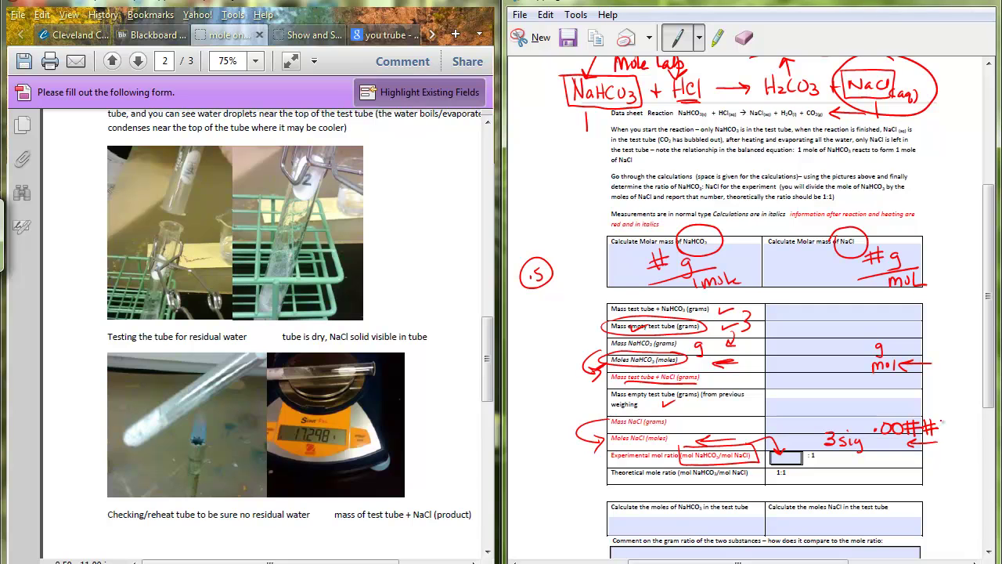
left_click_drag(944, 420, 950, 433)
left_click_drag(938, 425, 957, 429)
- Write 'g × mol/g (1/MM)' in the Calculate the moles of NaHCO3 box
mouse_move(624, 517)
left_mouse_down()
mouse_move(630, 531)
mouse_move(699, 515)
mouse_move(678, 511)
mouse_move(689, 509)
mouse_move(697, 514)
mouse_move(679, 538)
left_mouse_up()
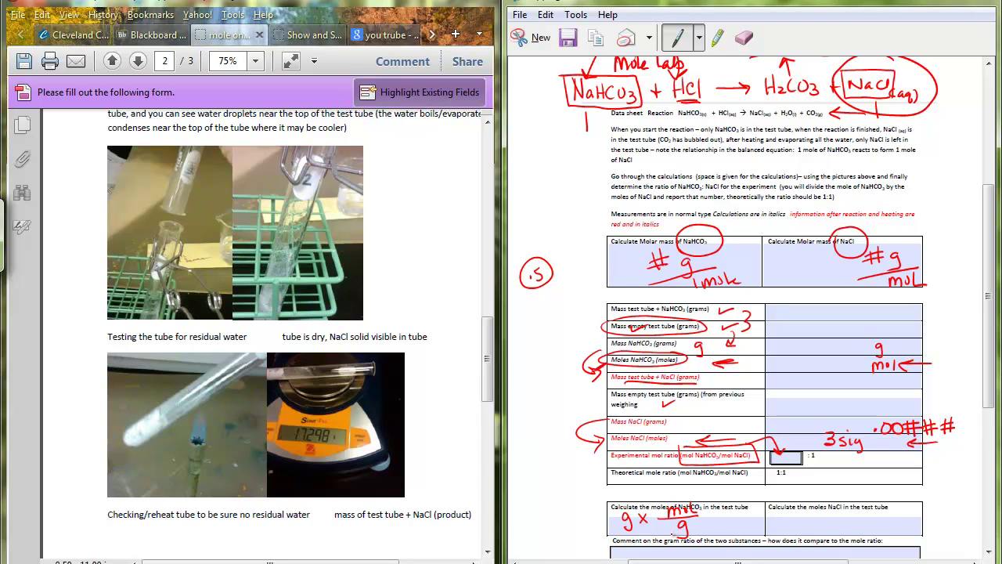
mouse_move(714, 506)
left_mouse_down()
mouse_move(709, 528)
mouse_move(721, 518)
left_mouse_up()
mouse_move(715, 515)
left_mouse_down()
mouse_move(747, 524)
mouse_move(702, 531)
left_mouse_up()
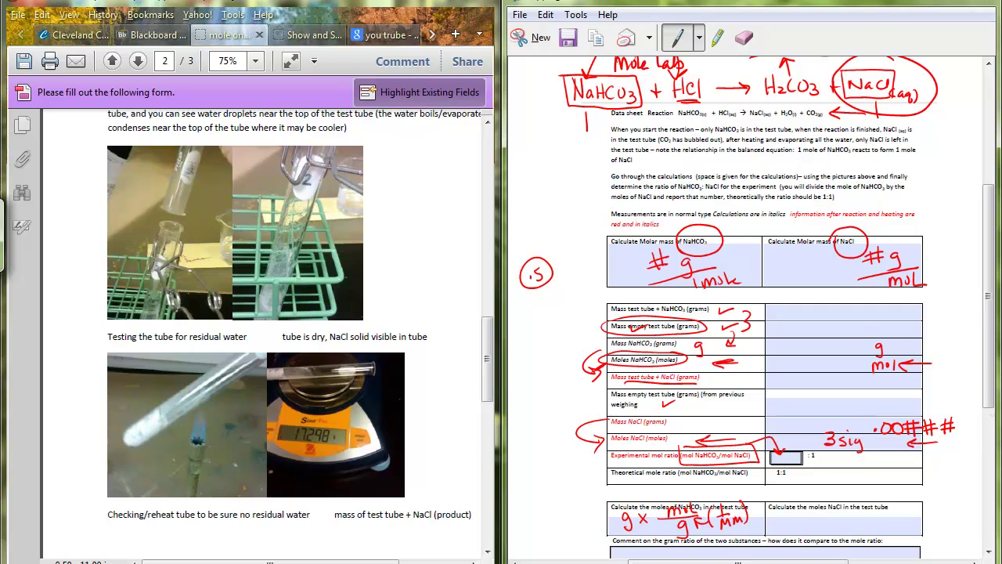
scroll(829, 419, "down", 1)
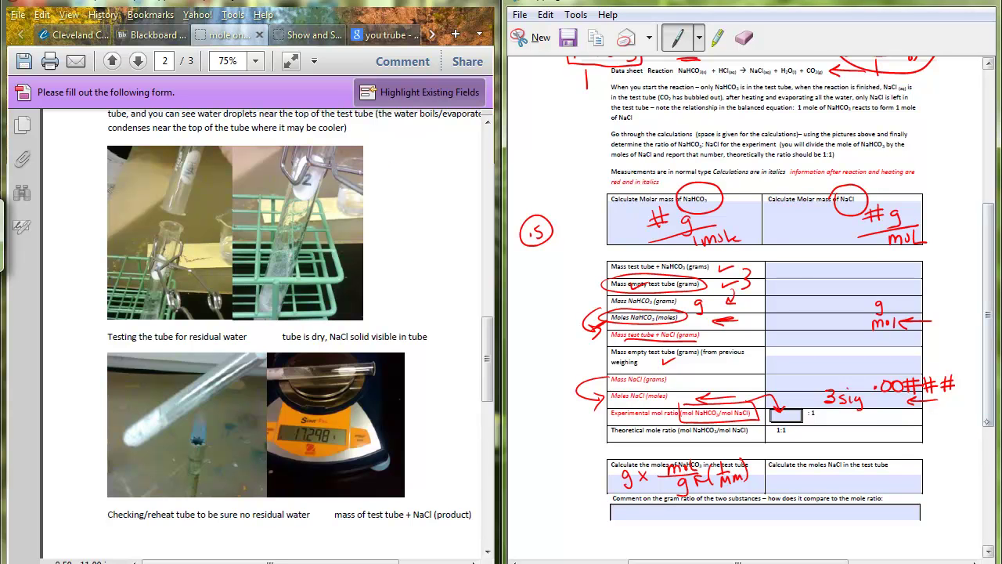
- Write an underlined 'g→mol' note left of the sheet with an arrow to the Molar mass of NaHCO3 box
scroll(988, 329, "down", 2)
scroll(752, 313, "up", 5)
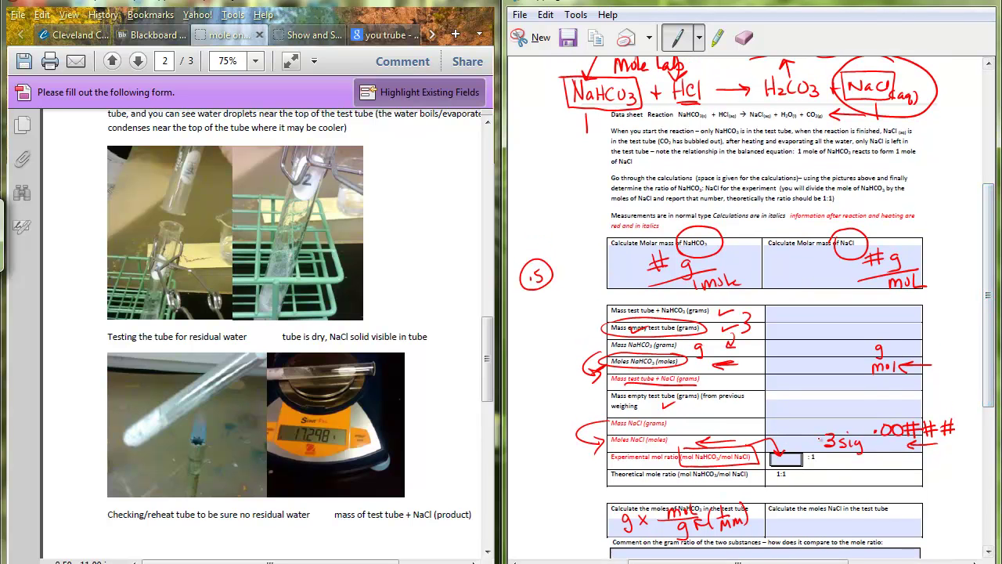
left_click(820, 442)
scroll(988, 409, "down", 1)
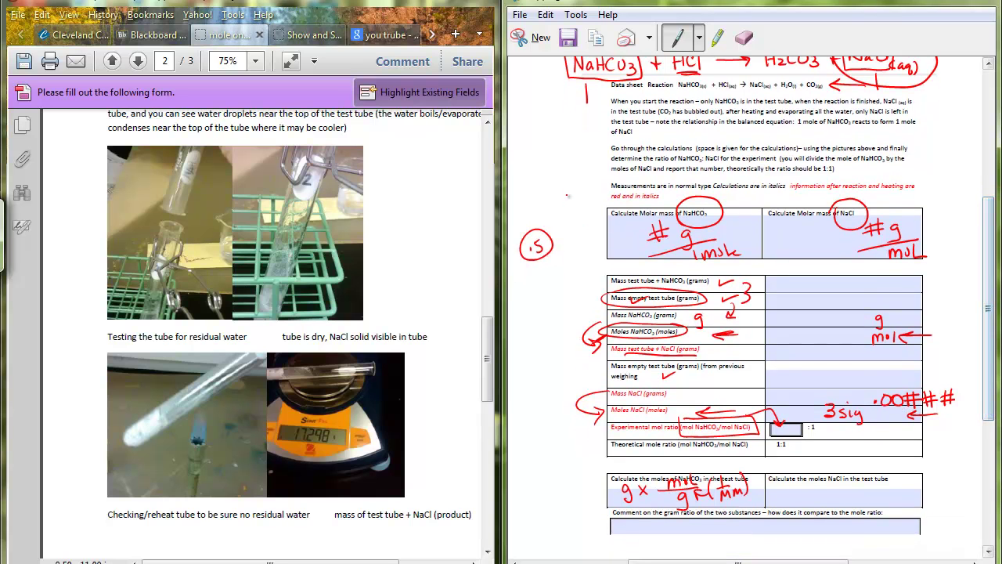
mouse_move(570, 190)
left_mouse_down()
mouse_move(609, 222)
mouse_move(611, 208)
left_mouse_up()
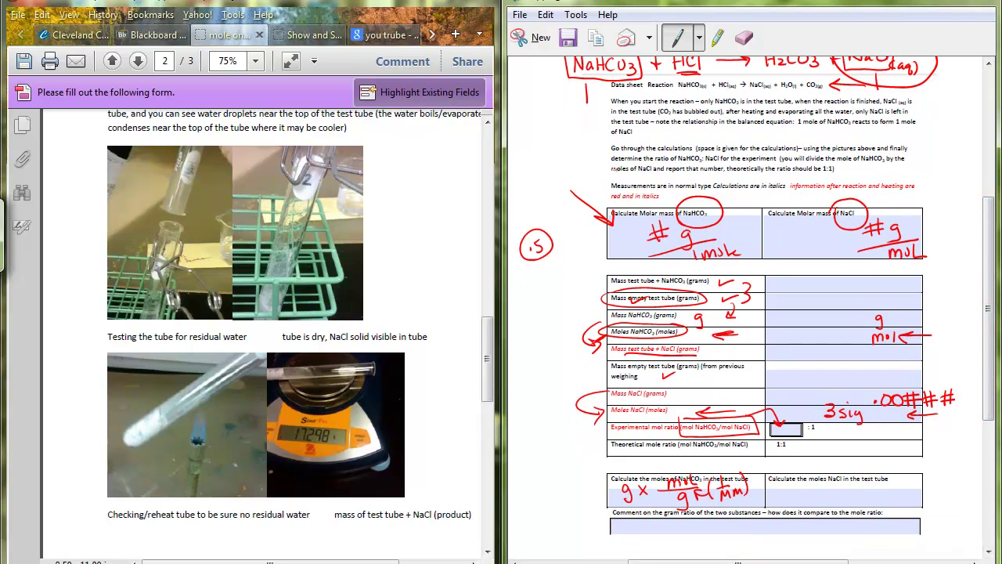
mouse_move(533, 165)
left_mouse_down()
mouse_move(529, 191)
mouse_move(555, 161)
mouse_move(583, 153)
mouse_move(583, 142)
left_mouse_up()
left_click_drag(553, 178, 584, 161)
left_click_drag(556, 181, 593, 162)
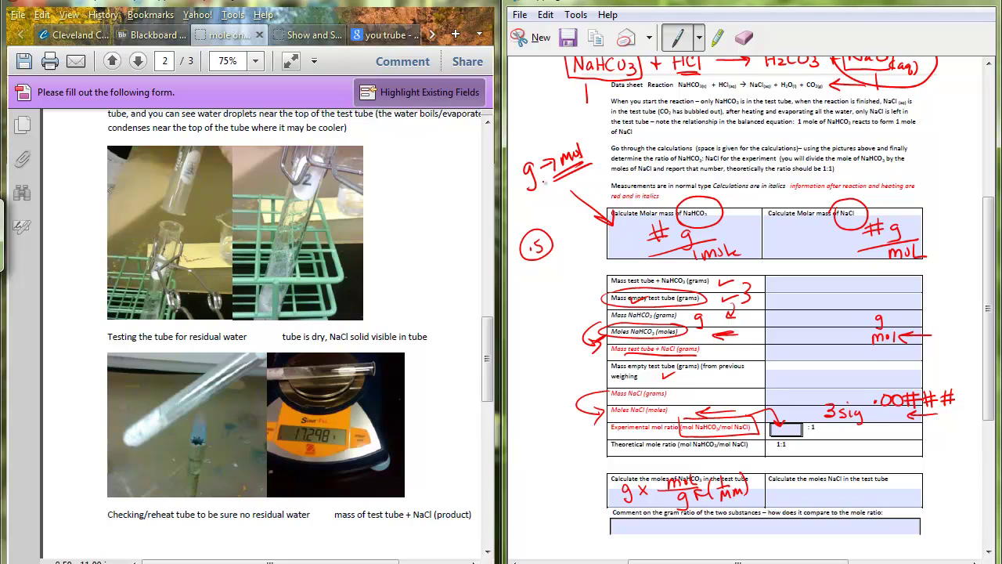